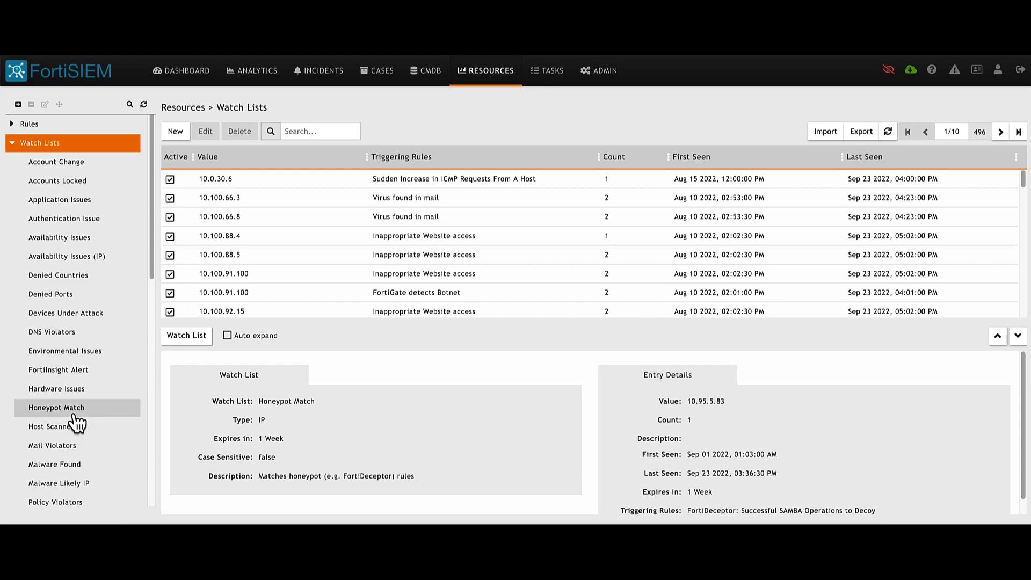
- Select the Honeypot Match watch list to show its 30 honeypot IP entries
{"action": "left_click", "coordinate": [57, 407]}
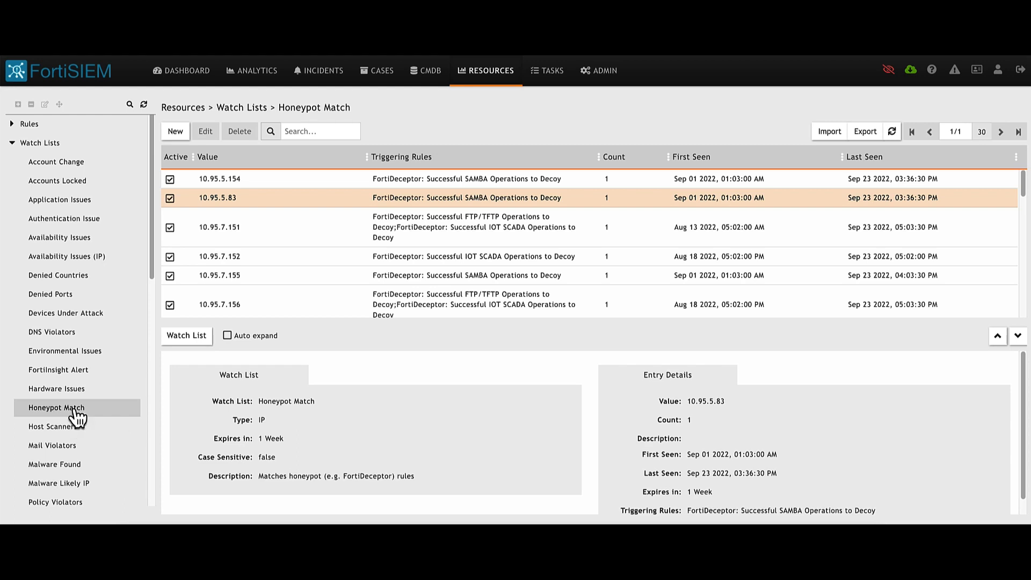
{"action": "left_click", "coordinate": [76, 409]}
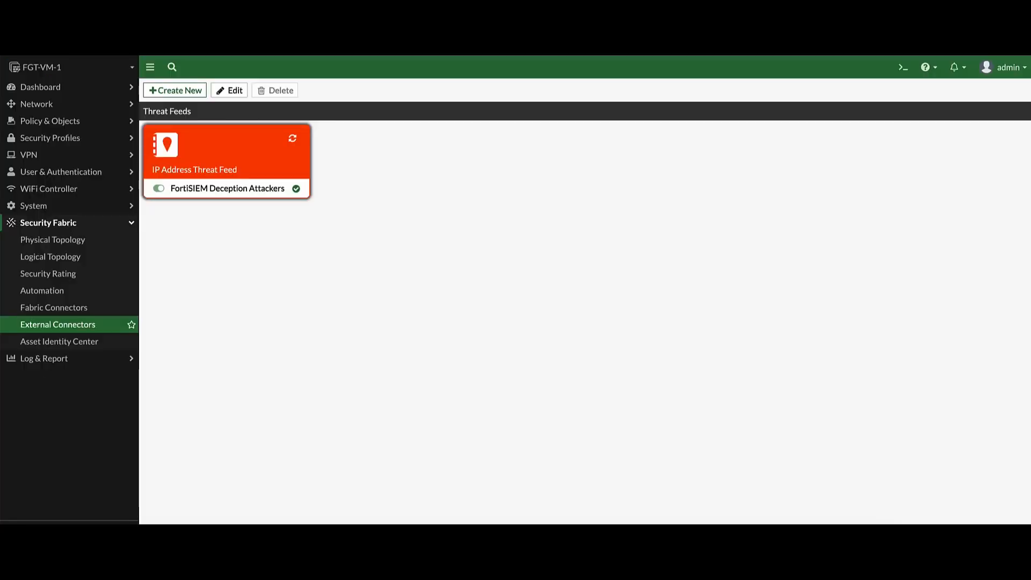
- Under Security Fabric > External Connectors, edit the FortiSIEM Deception Attackers threat feed
{"action": "left_click", "coordinate": [76, 88]}
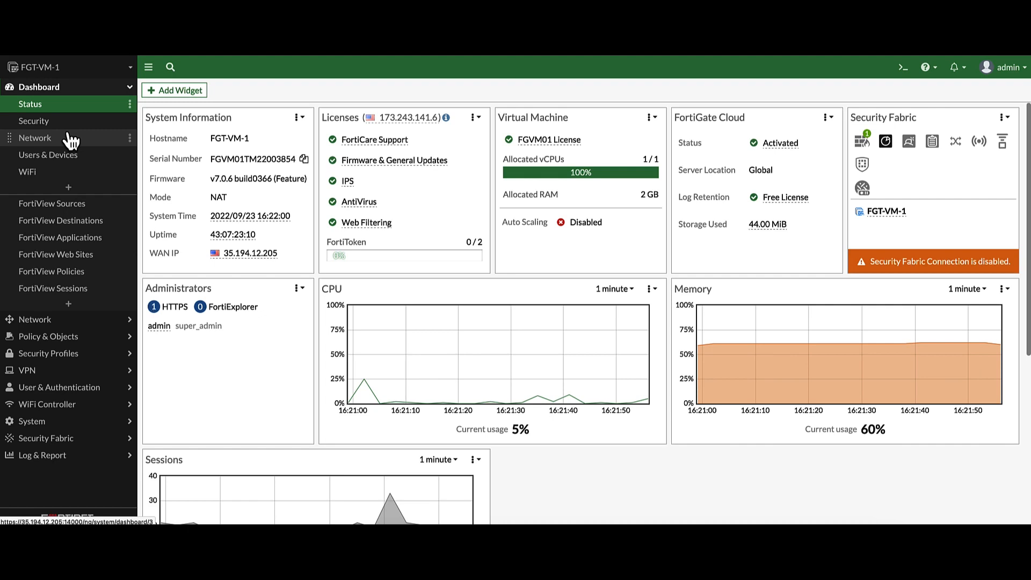
{"action": "left_click", "coordinate": [70, 446]}
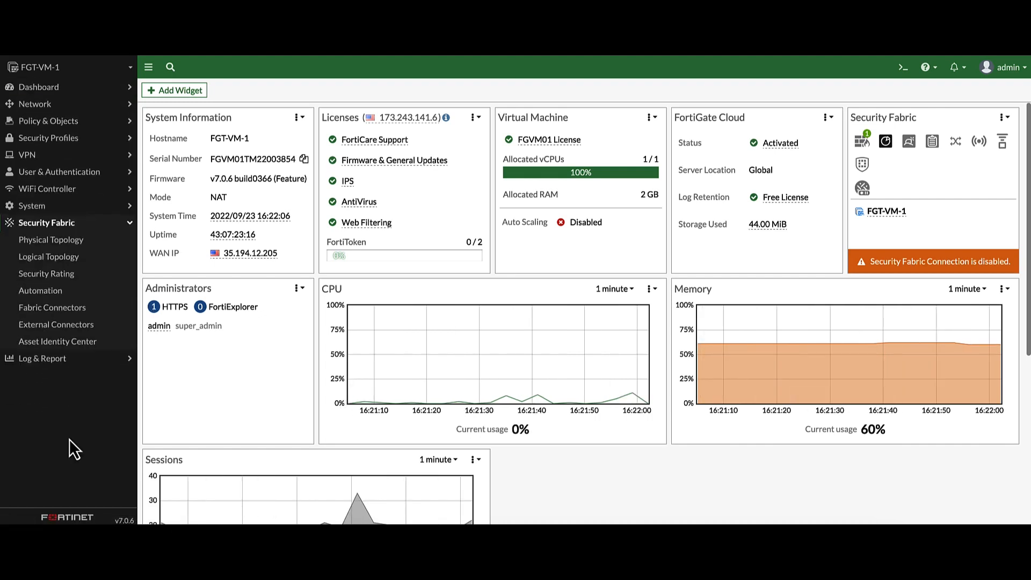
{"action": "left_click", "coordinate": [79, 332]}
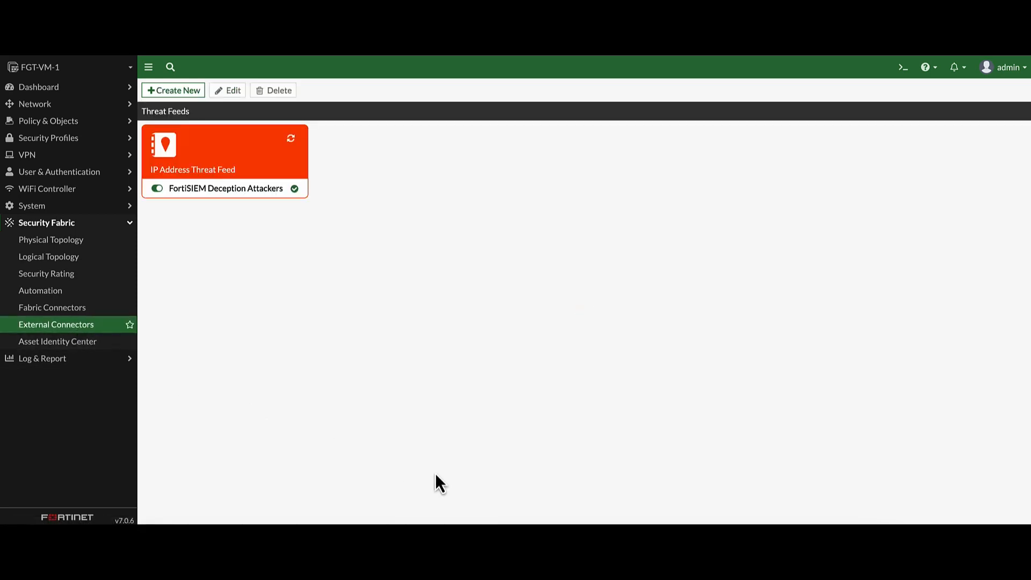
{"action": "left_click", "coordinate": [152, 89]}
{"action": "scroll", "coordinate": [306, 290], "scroll_direction": "down", "scroll_amount": 3}
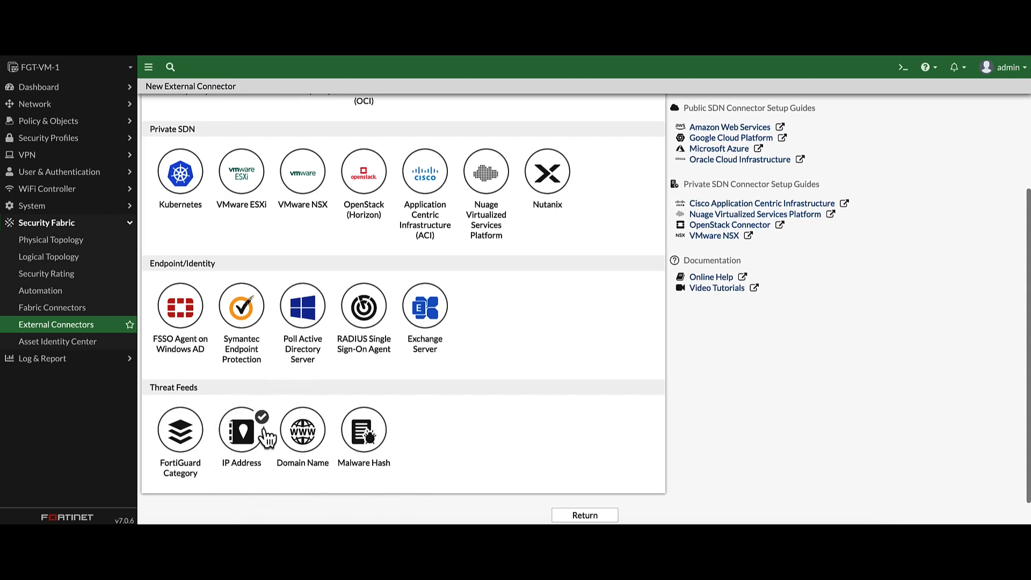
{"action": "left_click", "coordinate": [81, 325]}
{"action": "mouse_move", "coordinate": [247, 154]}
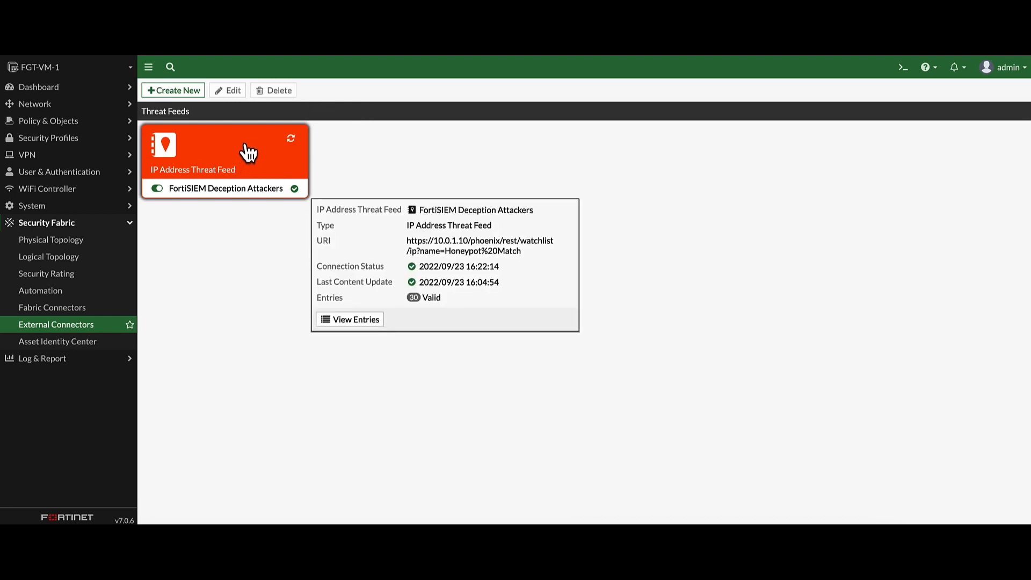
{"action": "left_click", "coordinate": [234, 91]}
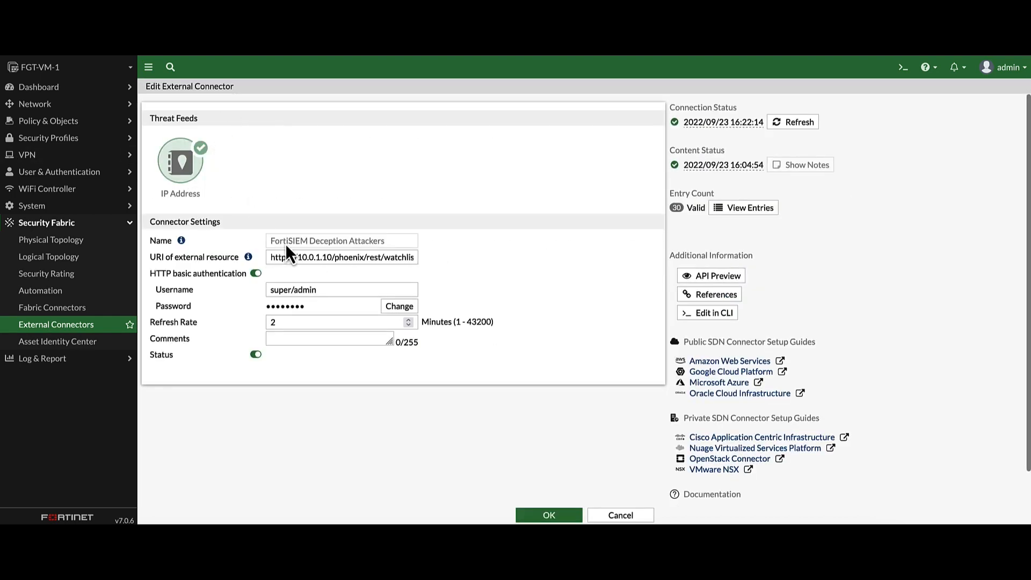
{"action": "left_click_drag", "start_coordinate": [288, 257], "coordinate": [421, 258]}
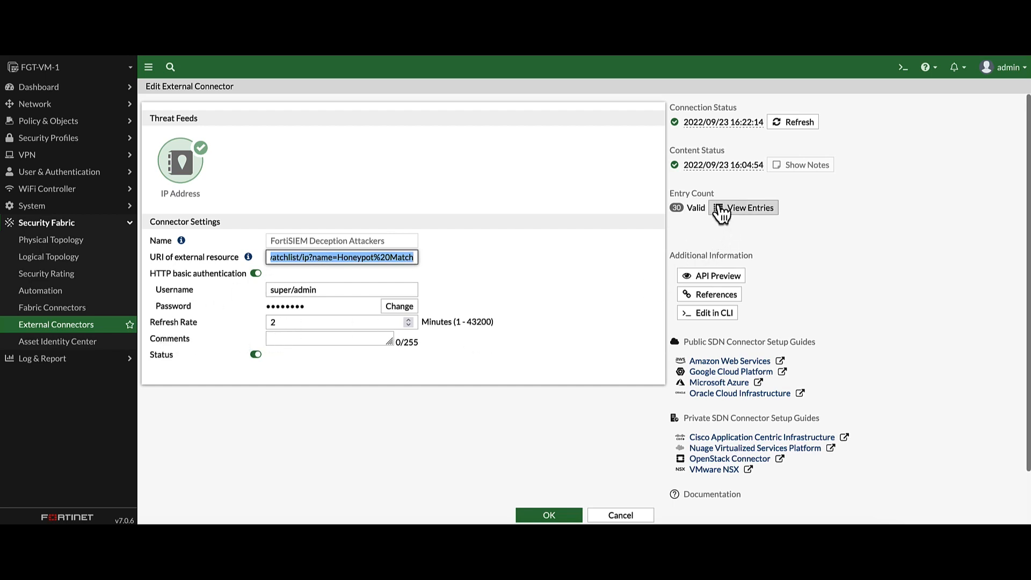
{"action": "left_click", "coordinate": [750, 210]}
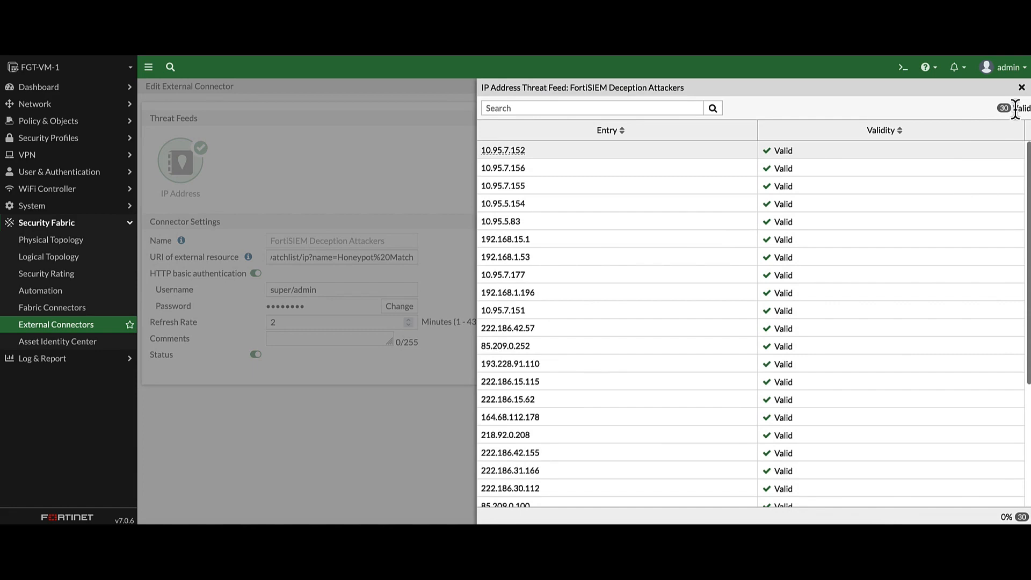
{"action": "scroll", "coordinate": [824, 335], "scroll_direction": "down", "scroll_amount": 5}
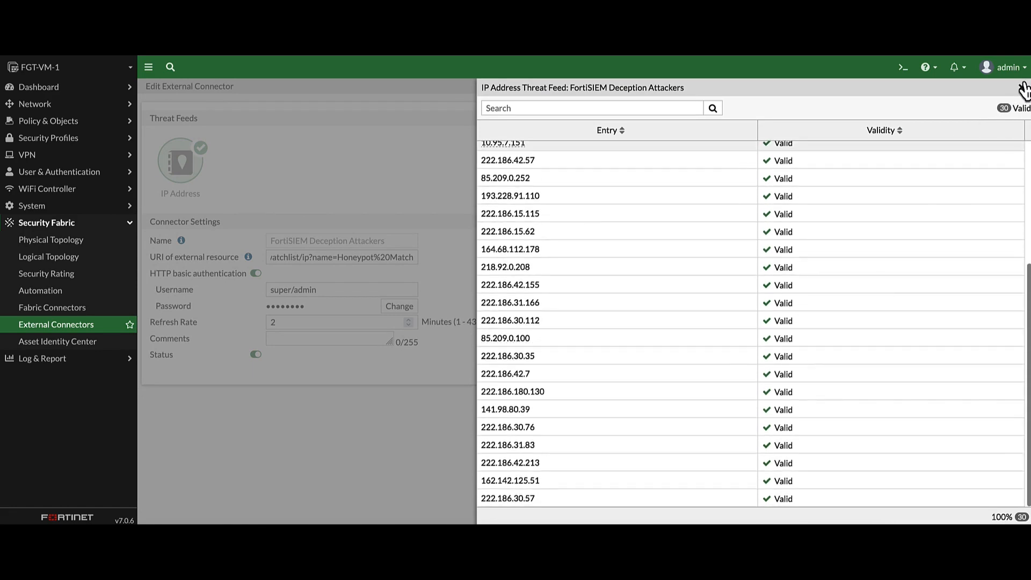
{"action": "left_click", "coordinate": [1020, 89]}
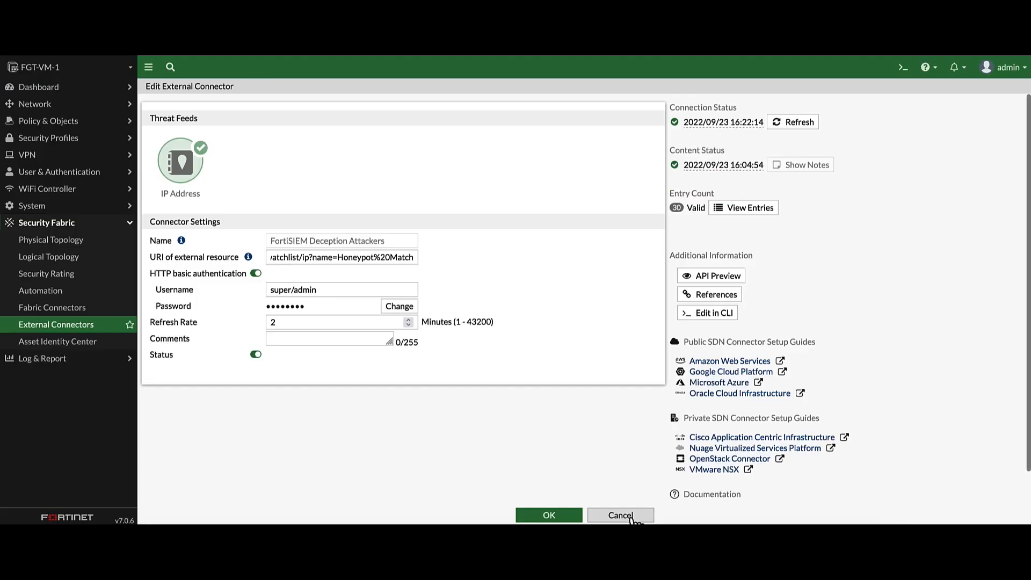
- Leave the connector unsaved and start a new firewall policy named 'FortiSIEM Deception IP'
{"action": "left_click", "coordinate": [628, 512]}
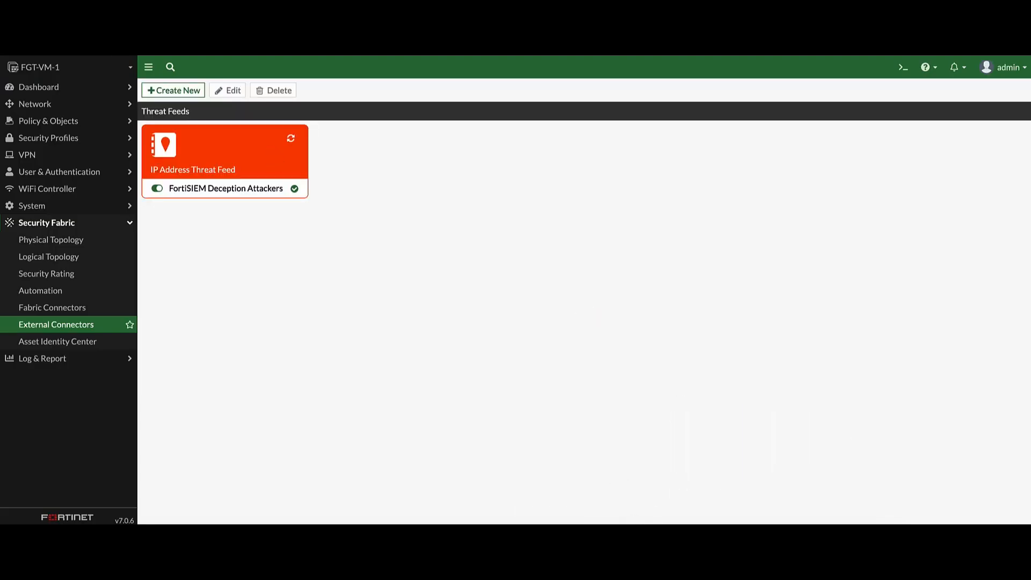
{"action": "left_click", "coordinate": [60, 123]}
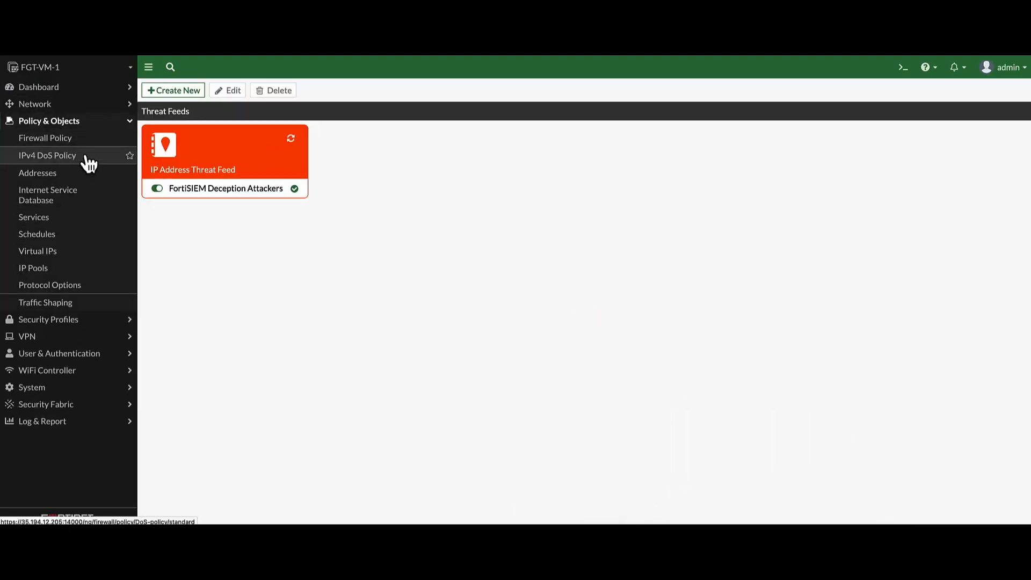
{"action": "left_click", "coordinate": [81, 140]}
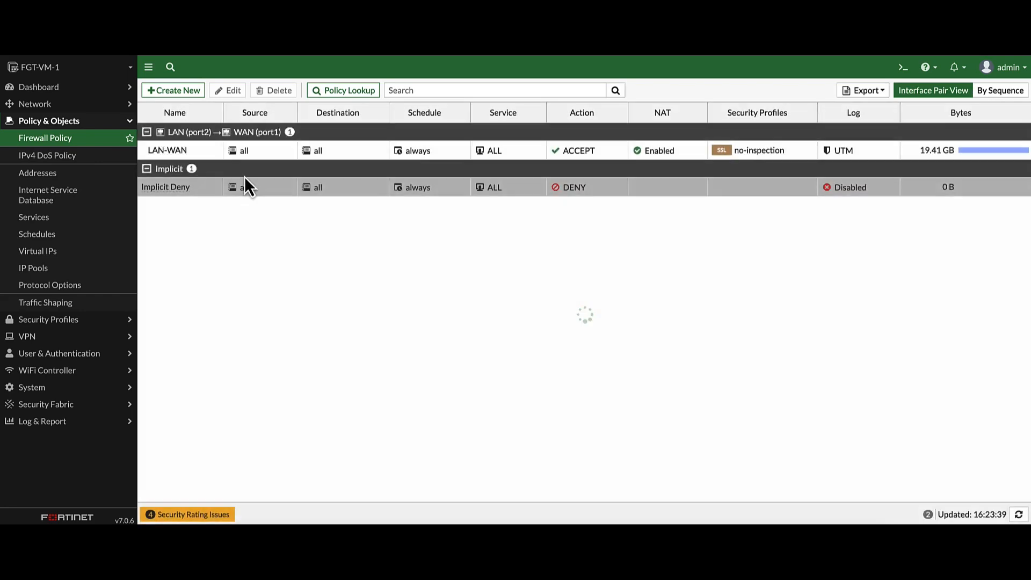
{"action": "left_click", "coordinate": [193, 91]}
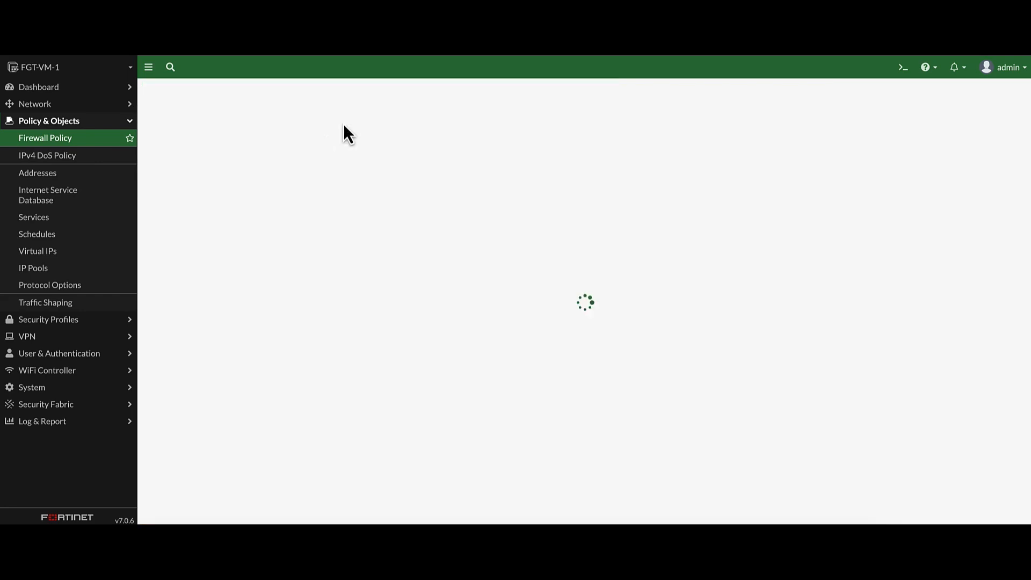
{"action": "left_click", "coordinate": [255, 122]}
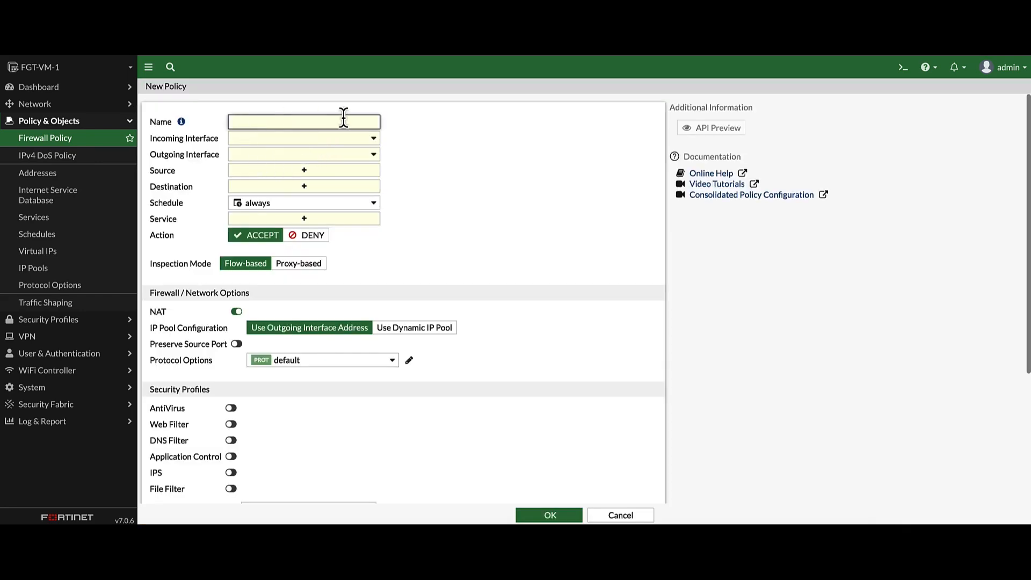
{"action": "type", "text": "FortiSIEM Deception IP"}
- Set incoming interface LAN (port2), outgoing interface WAN (port1), and source all
{"action": "left_click", "coordinate": [339, 139]}
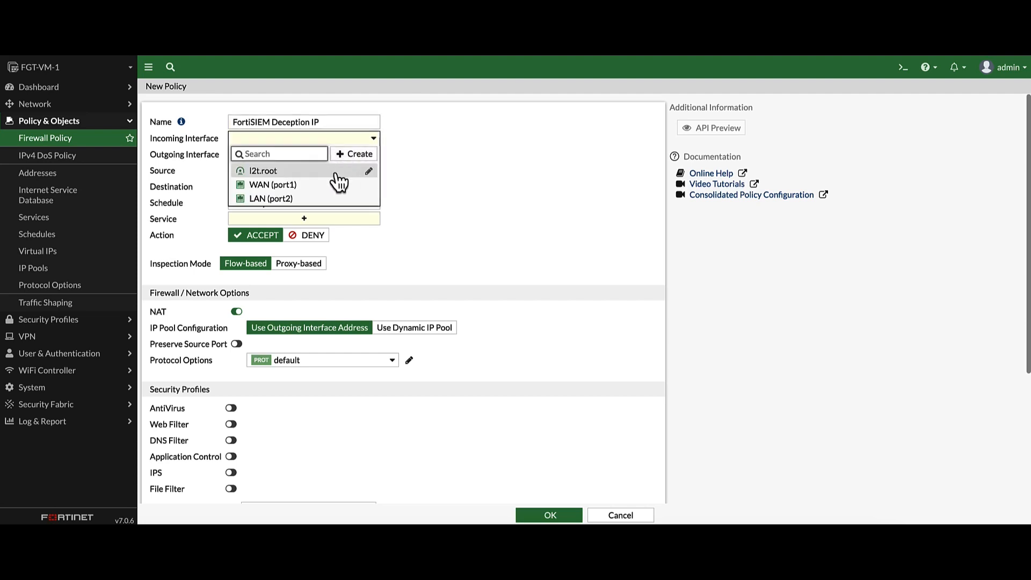
{"action": "left_click", "coordinate": [296, 199]}
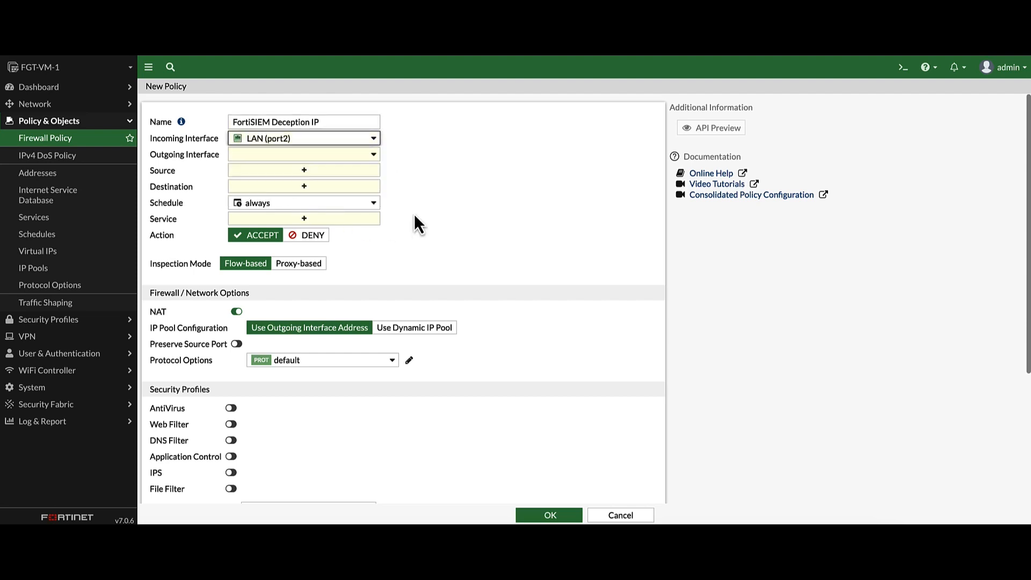
{"action": "left_click", "coordinate": [336, 155]}
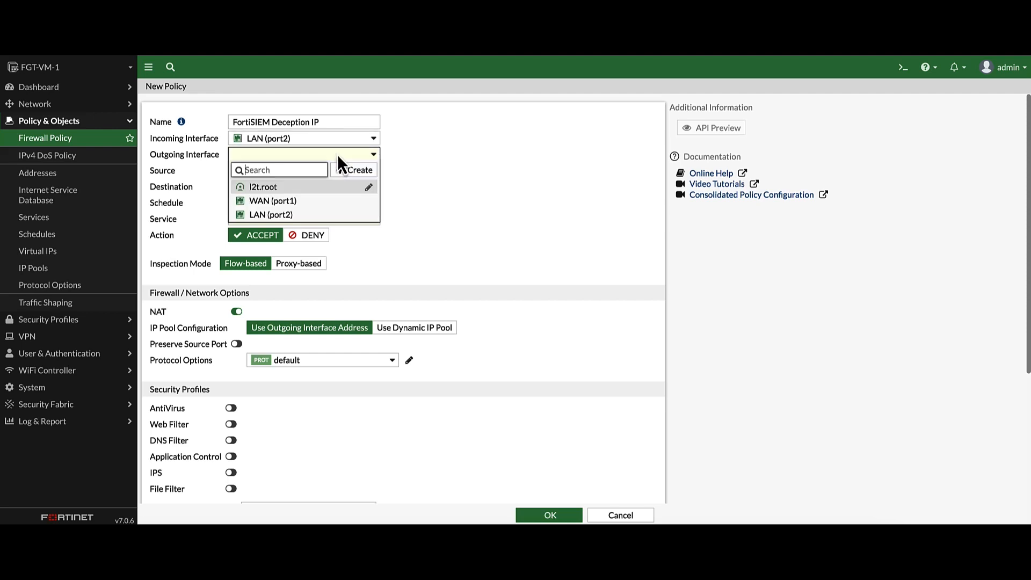
{"action": "left_click", "coordinate": [280, 203]}
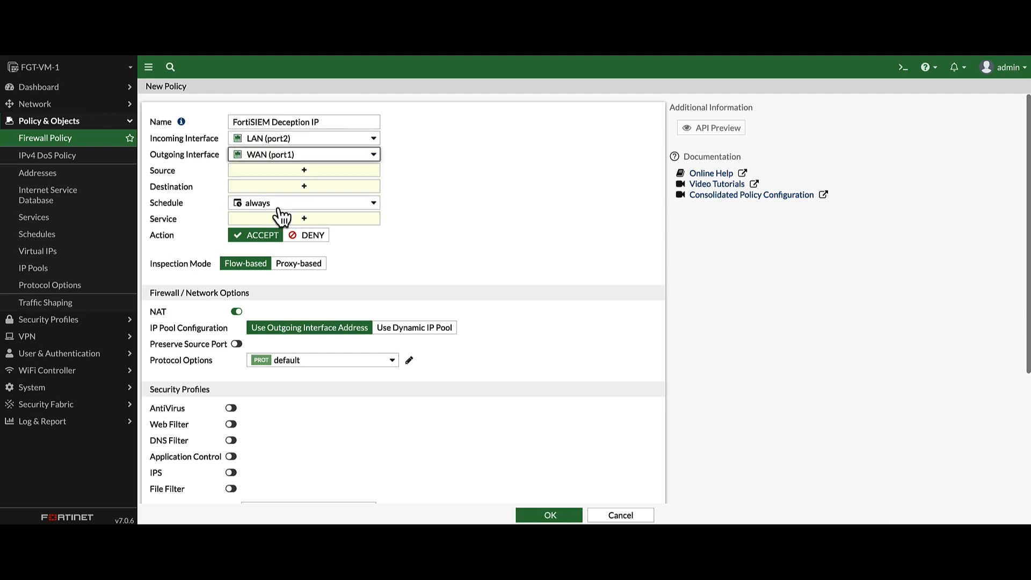
{"action": "left_click", "coordinate": [315, 173]}
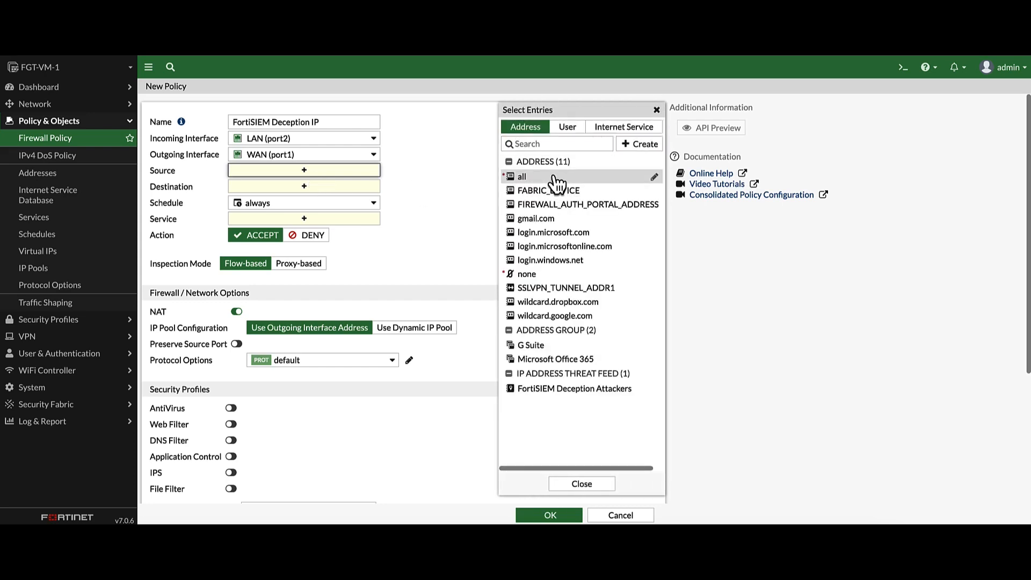
{"action": "left_click", "coordinate": [524, 177]}
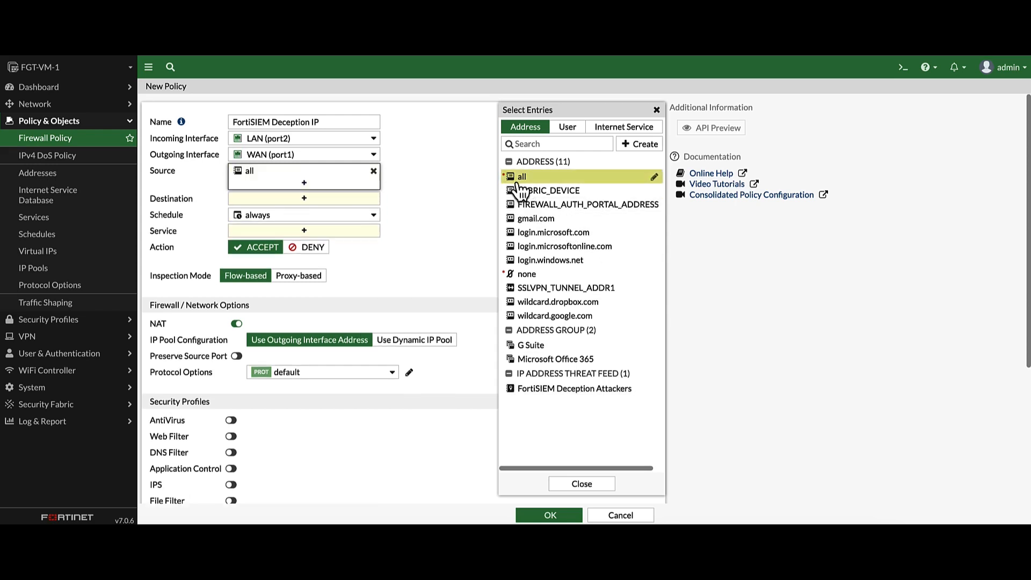
{"action": "left_click", "coordinate": [439, 205]}
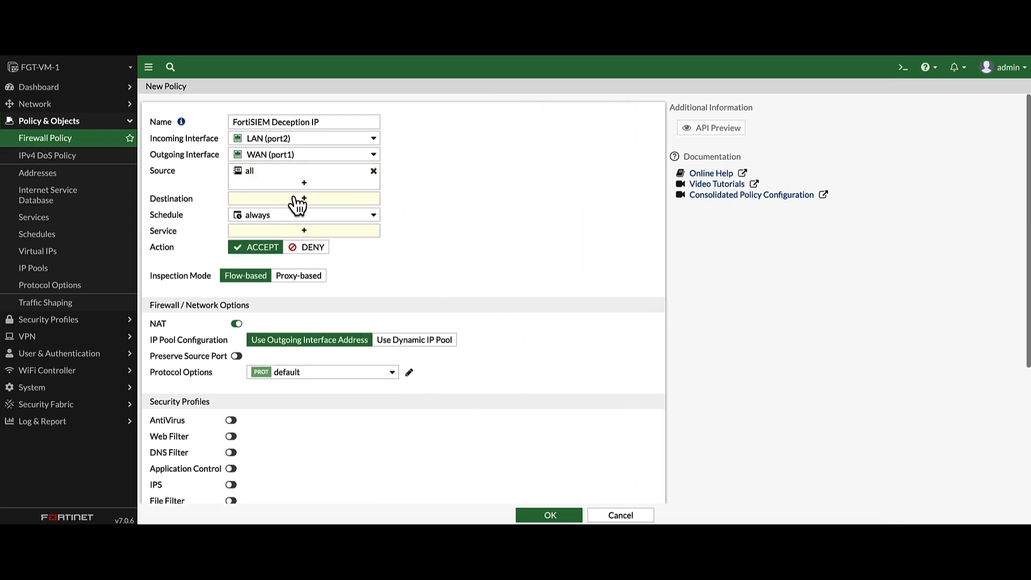
- Set the destination to the FortiSIEM Deception Attackers threat feed after reviewing its IPs
{"action": "left_click", "coordinate": [297, 204]}
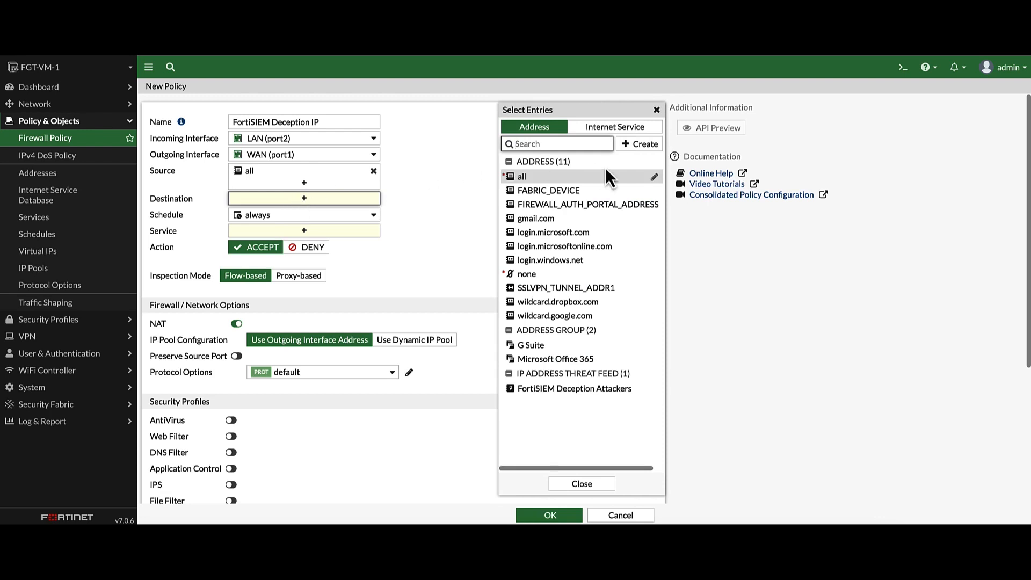
{"action": "mouse_move", "coordinate": [537, 398]}
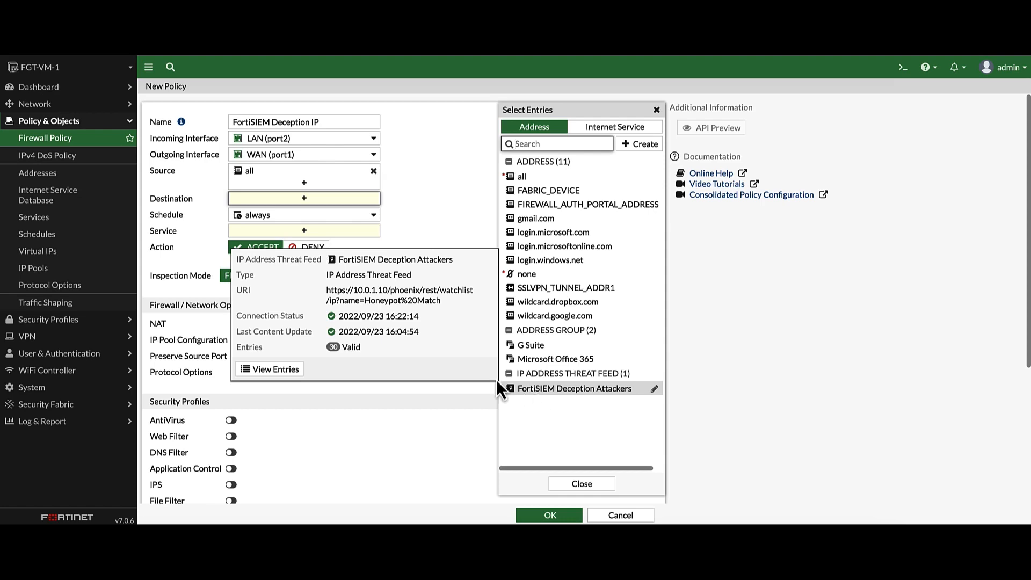
{"action": "left_click", "coordinate": [256, 367]}
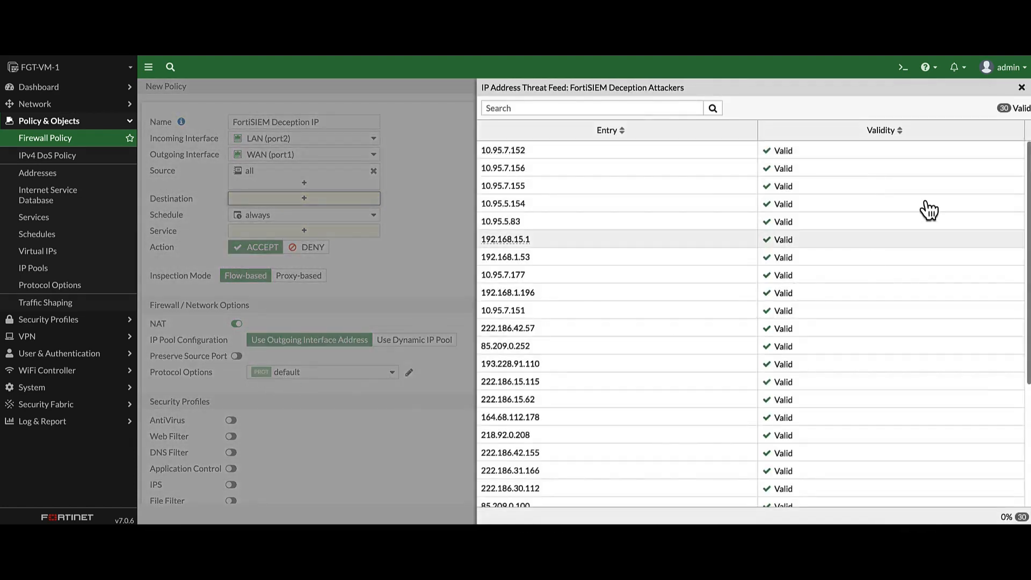
{"action": "left_click", "coordinate": [1020, 87]}
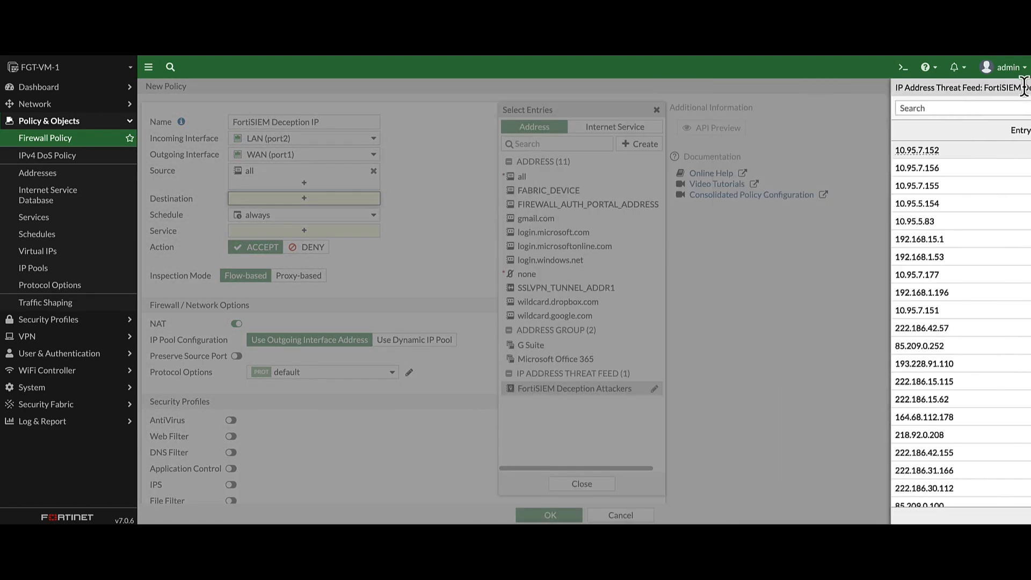
{"action": "left_click", "coordinate": [539, 391]}
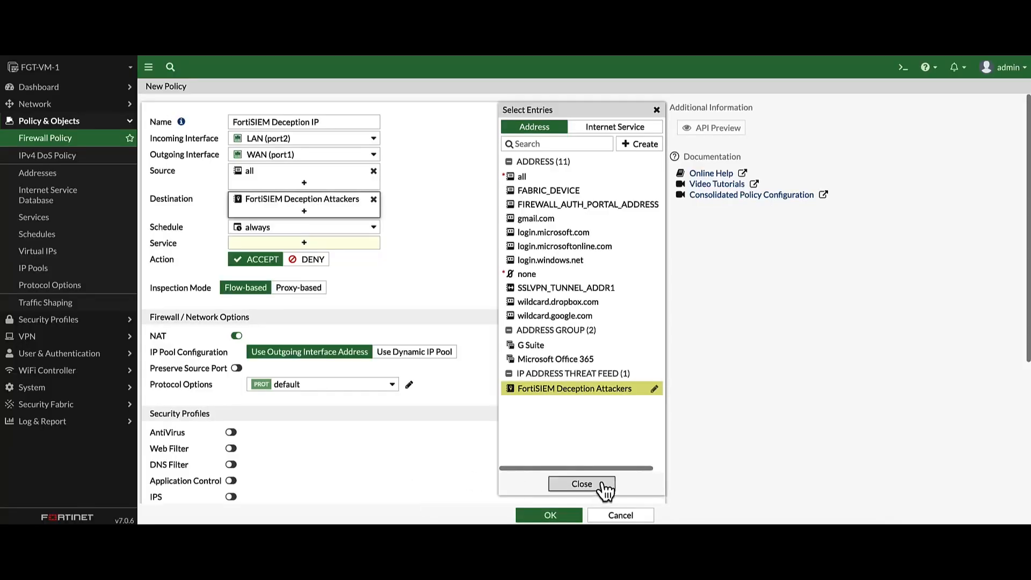
{"action": "left_click", "coordinate": [579, 481]}
{"action": "left_click", "coordinate": [554, 516]}
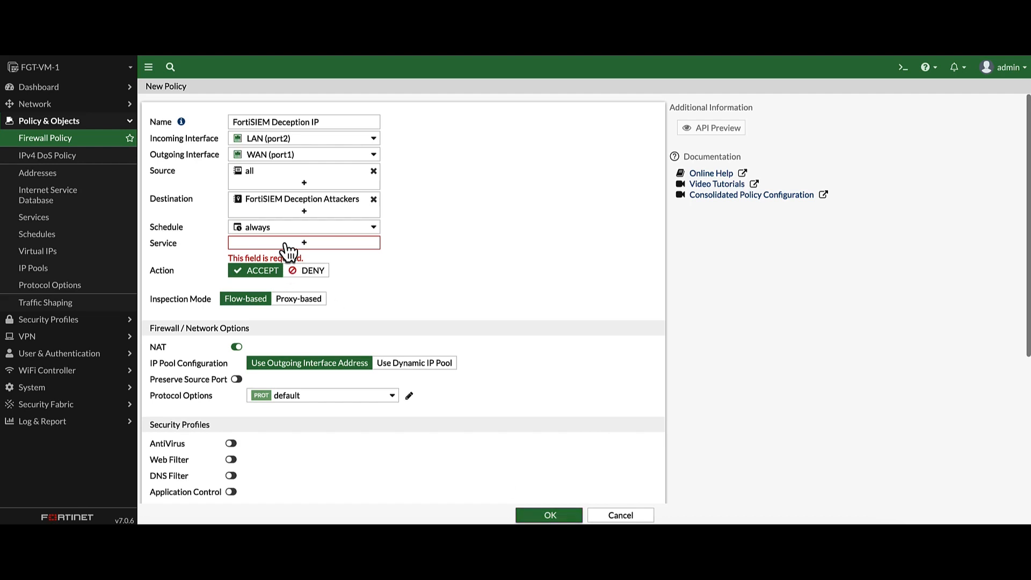
- Set the service to ALL and save the policy
{"action": "left_click", "coordinate": [292, 245]}
{"action": "left_click", "coordinate": [523, 172]}
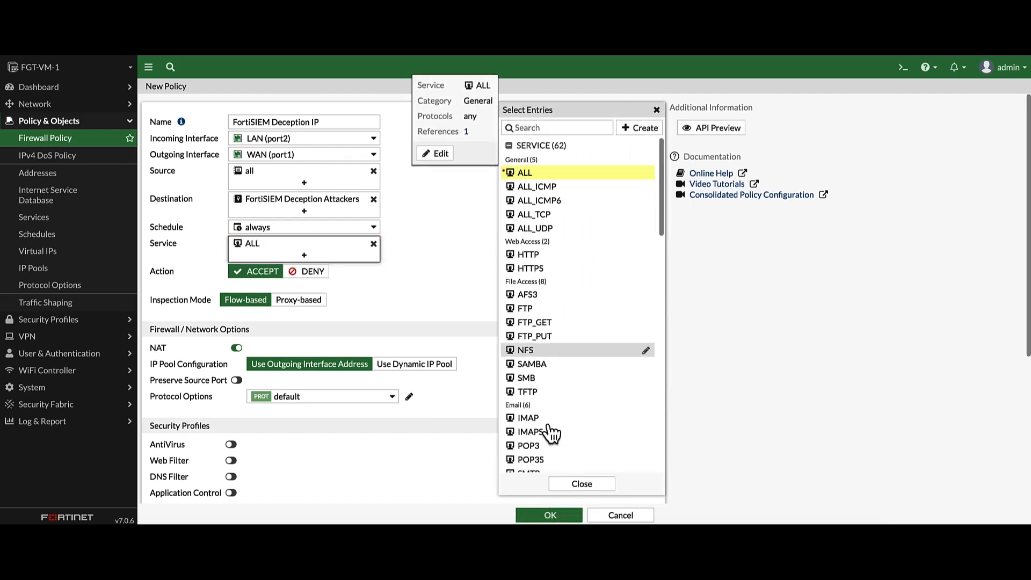
{"action": "left_click", "coordinate": [583, 484]}
{"action": "left_click", "coordinate": [561, 515]}
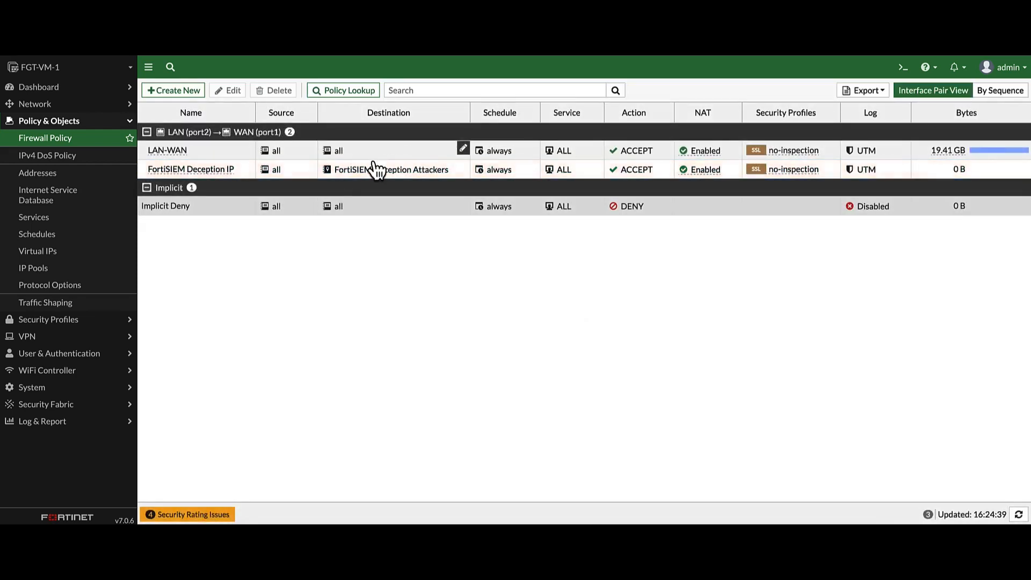
- Move the FortiSIEM Deception IP policy above LAN-WAN and change its action to DENY
{"action": "left_click_drag", "start_coordinate": [193, 172], "coordinate": [199, 147]}
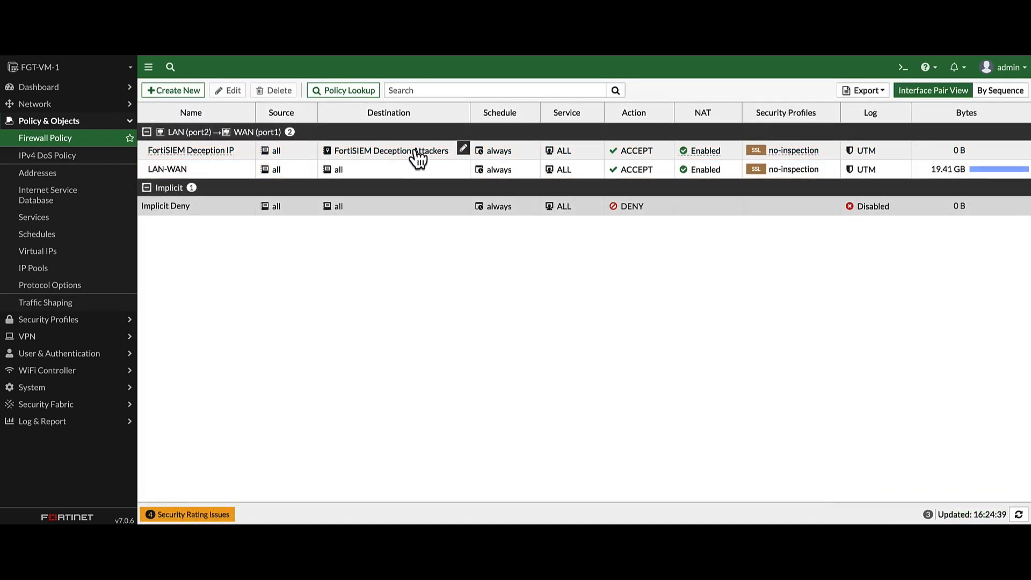
{"action": "mouse_move", "coordinate": [414, 156]}
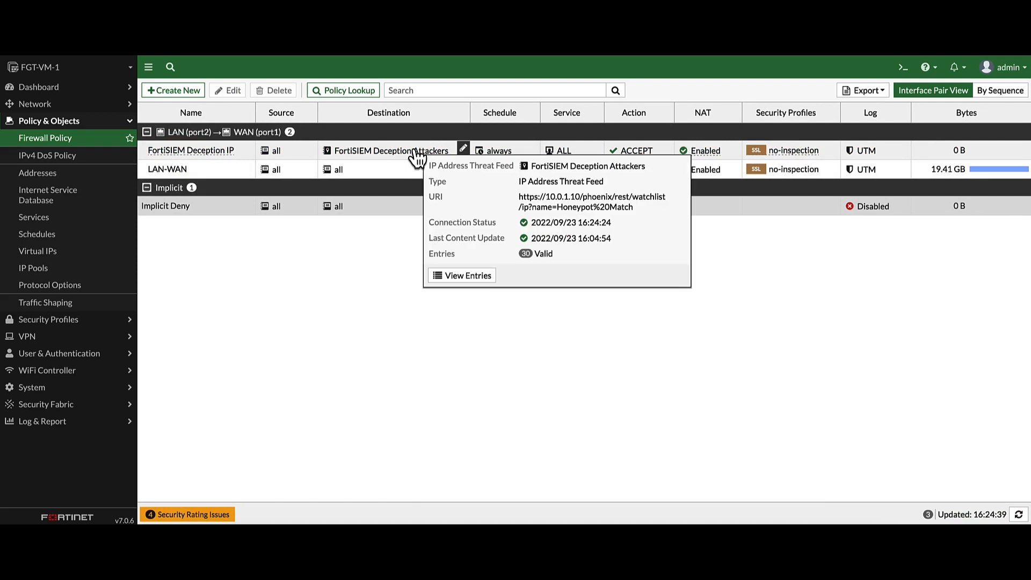
{"action": "left_click", "coordinate": [633, 156]}
{"action": "left_click", "coordinate": [667, 150]}
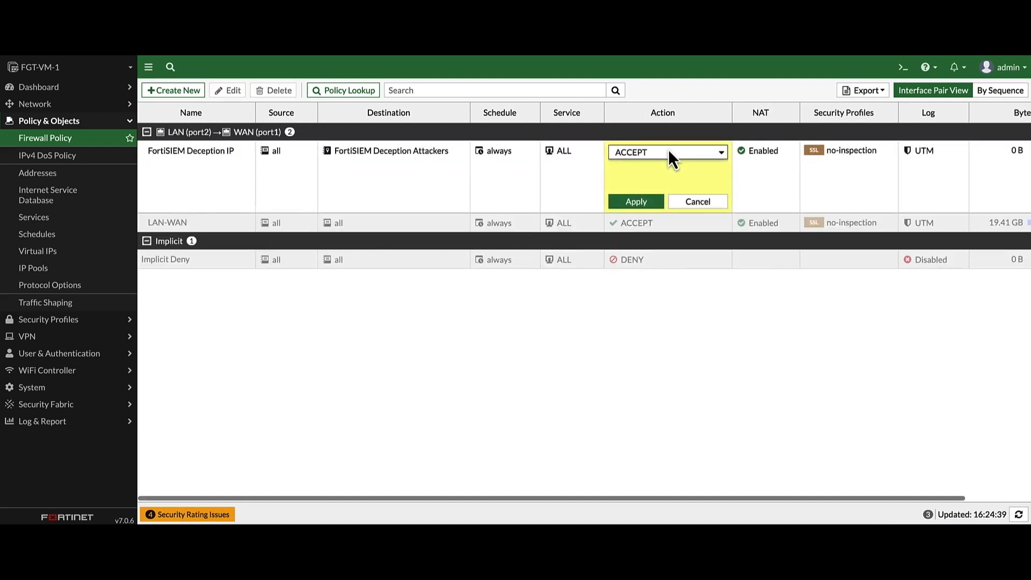
{"action": "left_click", "coordinate": [667, 153]}
{"action": "left_click", "coordinate": [659, 164]}
{"action": "left_click", "coordinate": [636, 202]}
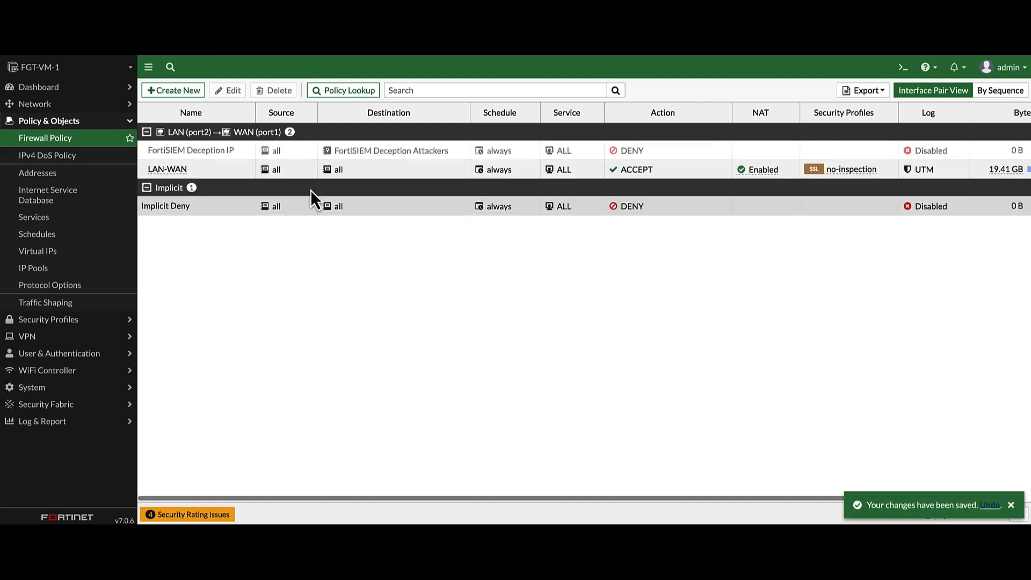
- Set the policy's logging to All and apply it
{"action": "left_click", "coordinate": [969, 153]}
{"action": "left_click", "coordinate": [981, 152]}
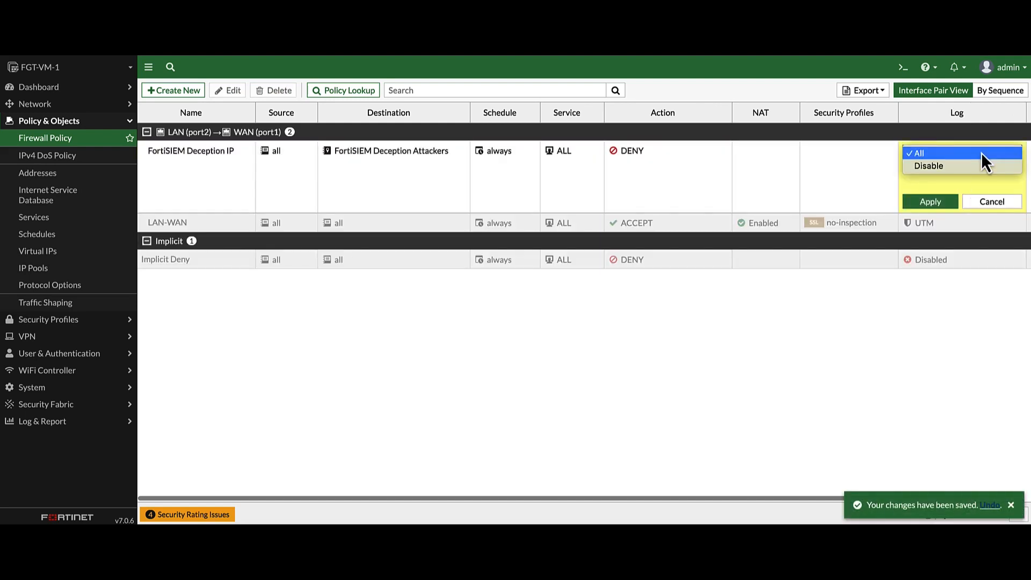
{"action": "left_click", "coordinate": [977, 154]}
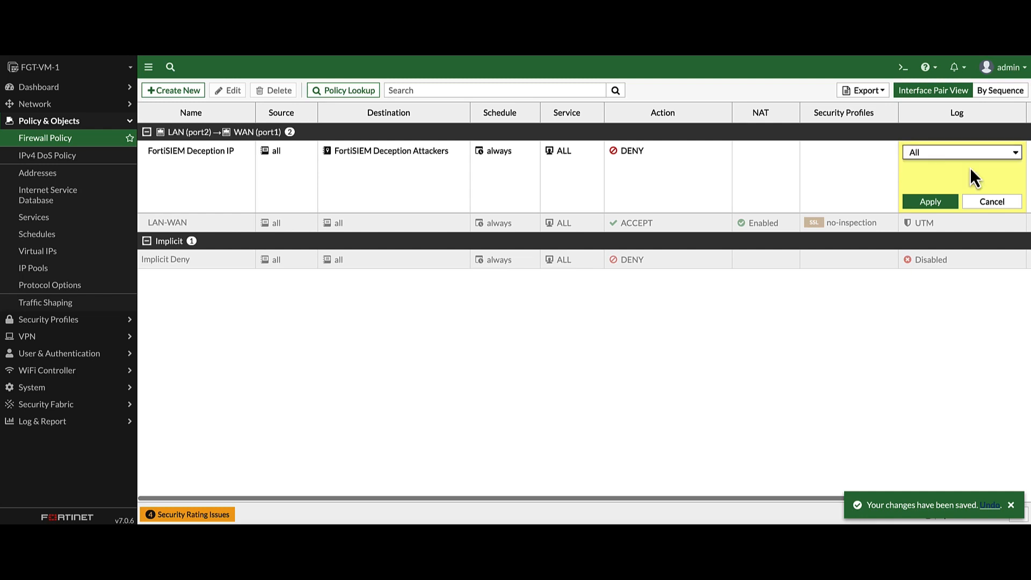
{"action": "left_click", "coordinate": [930, 201]}
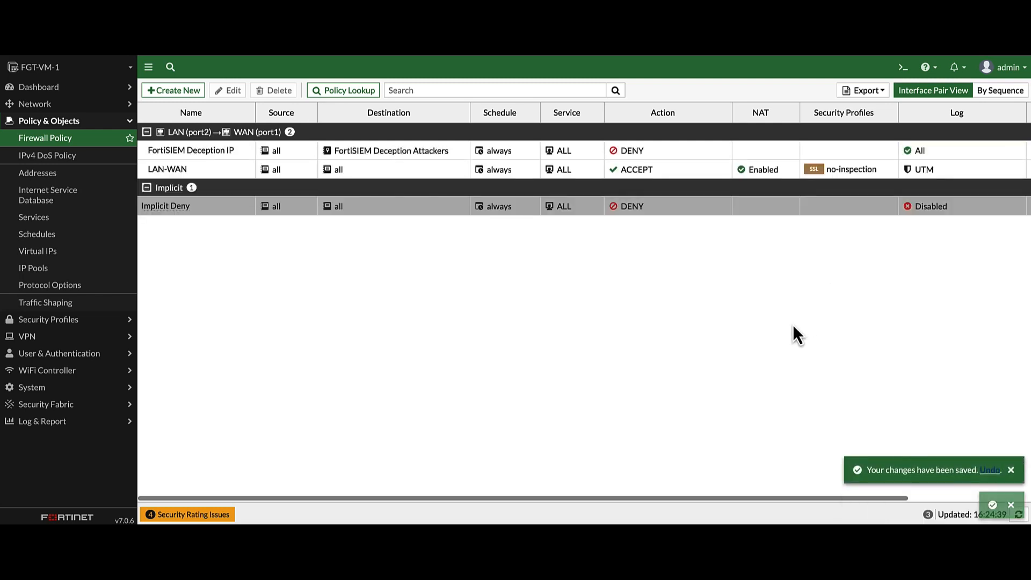